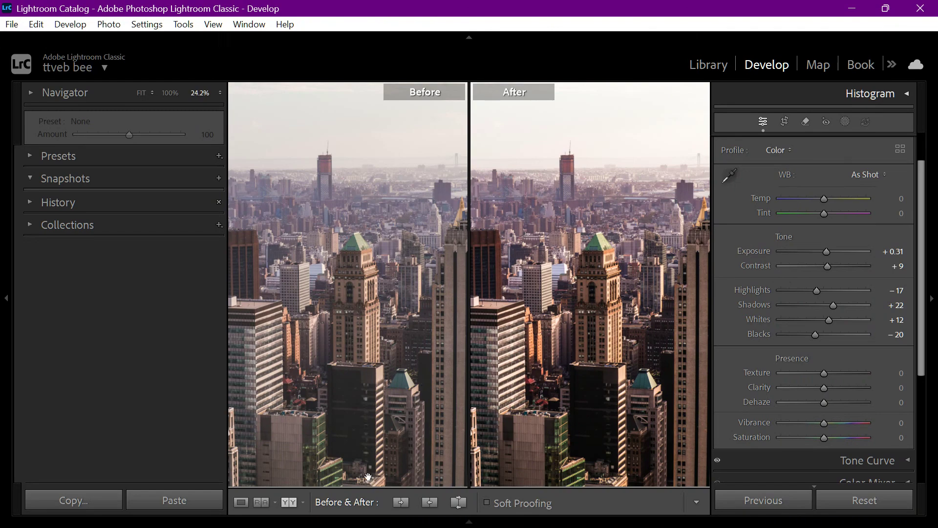
Switch the comparison to Before/After Top/Bottom and reposition the photo to show the foreground buildings
{"action": "left_click", "coordinate": [303, 503]}
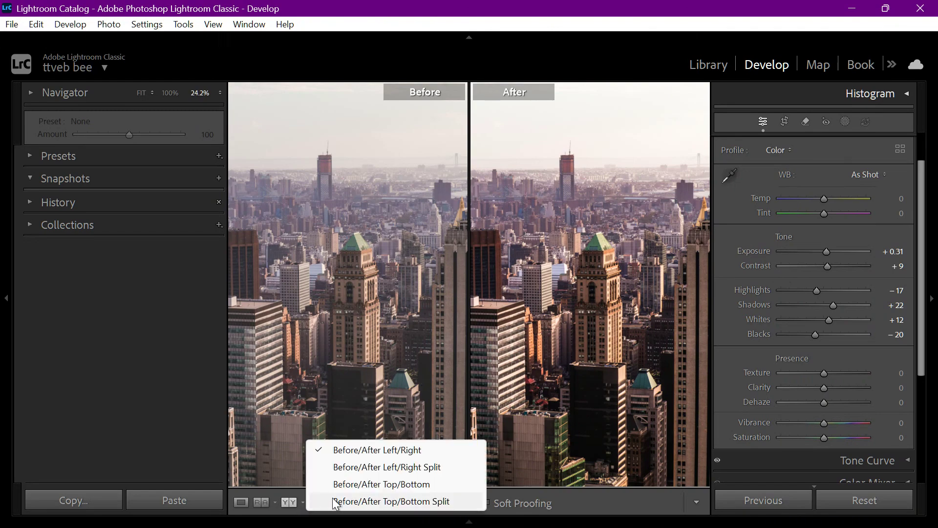
{"action": "left_click", "coordinate": [349, 484]}
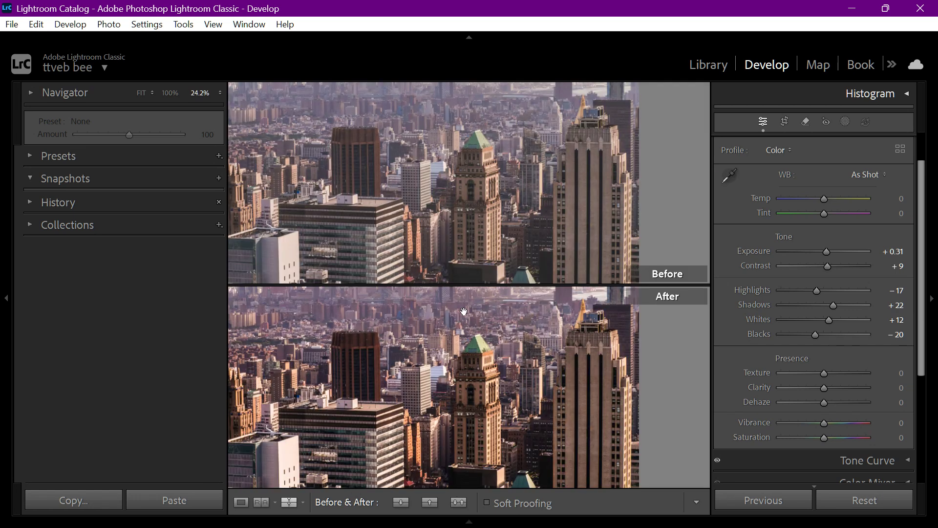
{"action": "left_click_drag", "start_coordinate": [456, 245], "coordinate": [554, 199]}
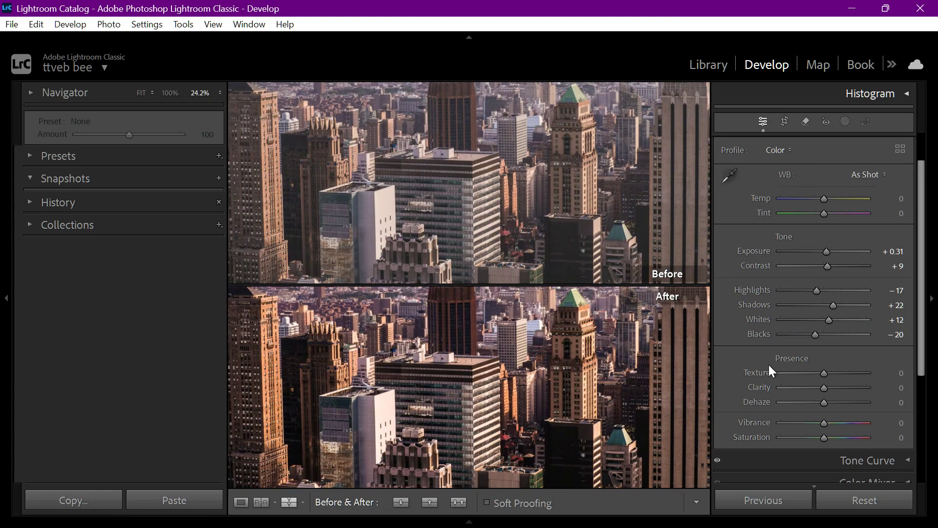
Set the photo's Exposure to +0.21
{"action": "scroll", "coordinate": [771, 370], "scroll_direction": "up", "scroll_amount": 1}
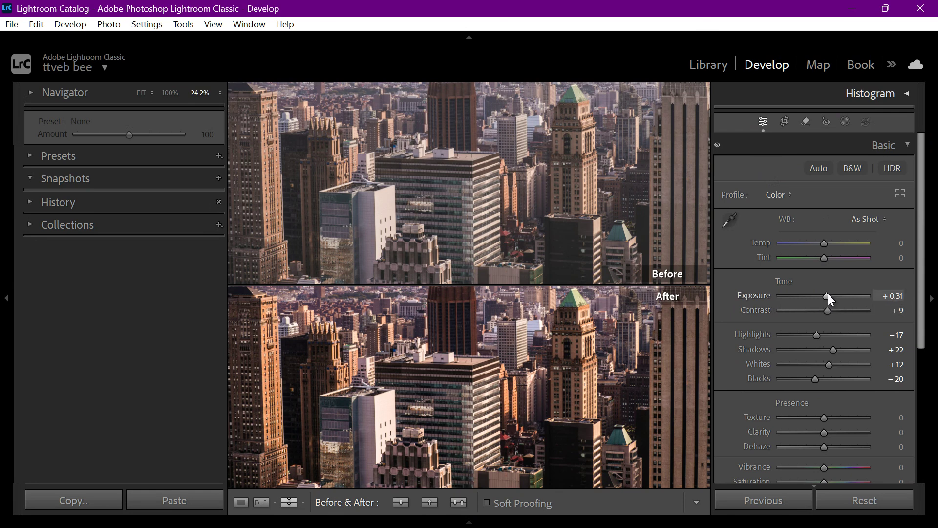
{"action": "key", "text": "Down"}
{"action": "left_click", "coordinate": [875, 296]}
{"action": "key", "text": "Return"}
{"action": "mouse_move", "coordinate": [825, 296]}
{"action": "left_mouse_down"}
{"action": "mouse_move", "coordinate": [811, 296]}
{"action": "mouse_move", "coordinate": [825, 296]}
{"action": "left_mouse_up"}
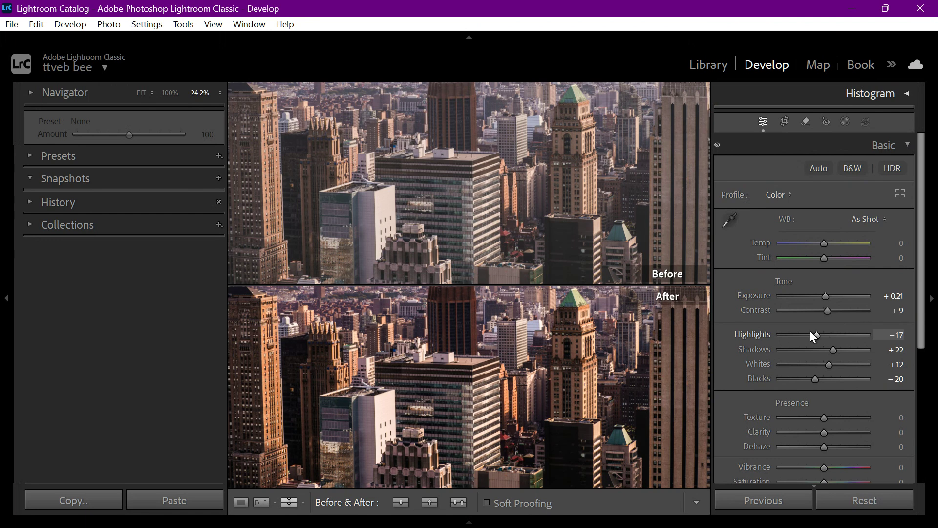
Lower the photo's basic tone Highlights to −35 and Blacks to −26
{"action": "left_click_drag", "start_coordinate": [814, 334], "coordinate": [808, 333]}
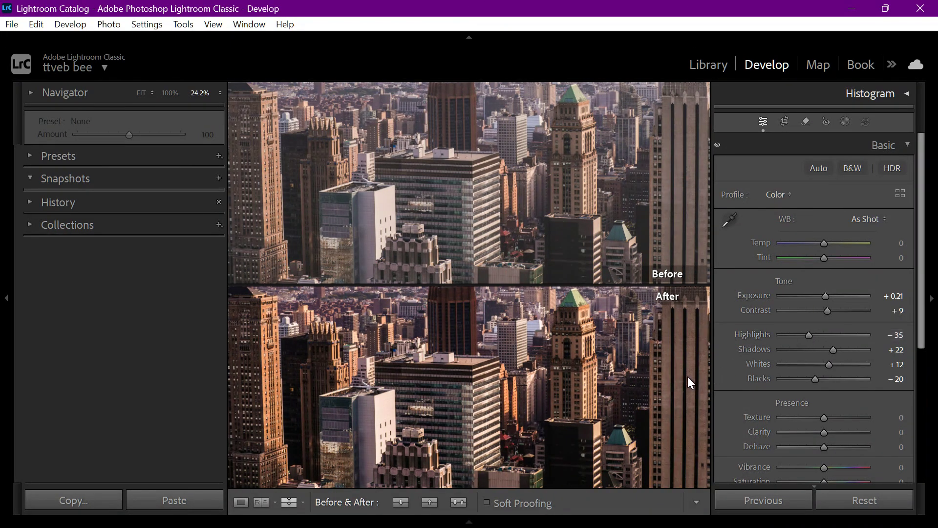
{"action": "left_click_drag", "start_coordinate": [529, 350], "coordinate": [530, 473]}
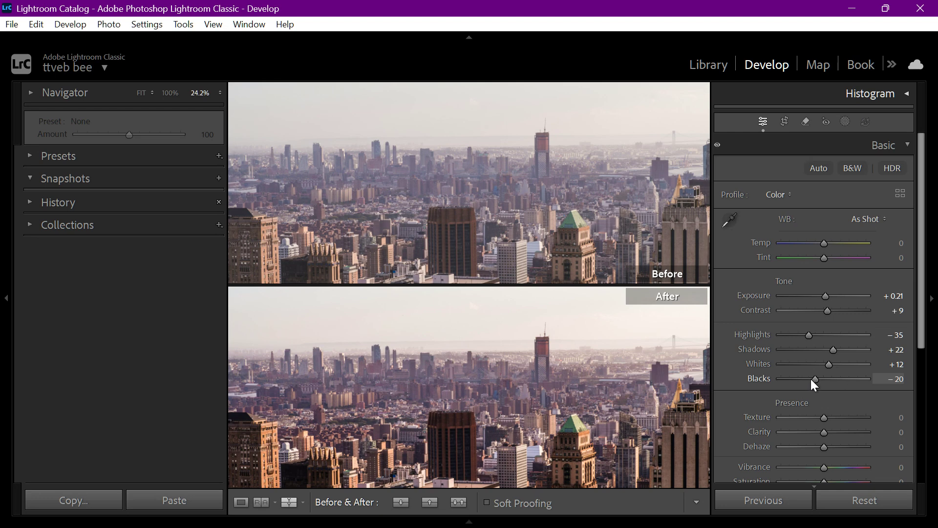
{"action": "mouse_move", "coordinate": [811, 379]}
{"action": "left_mouse_down"}
{"action": "mouse_move", "coordinate": [781, 377]}
{"action": "mouse_move", "coordinate": [809, 375]}
{"action": "left_mouse_up"}
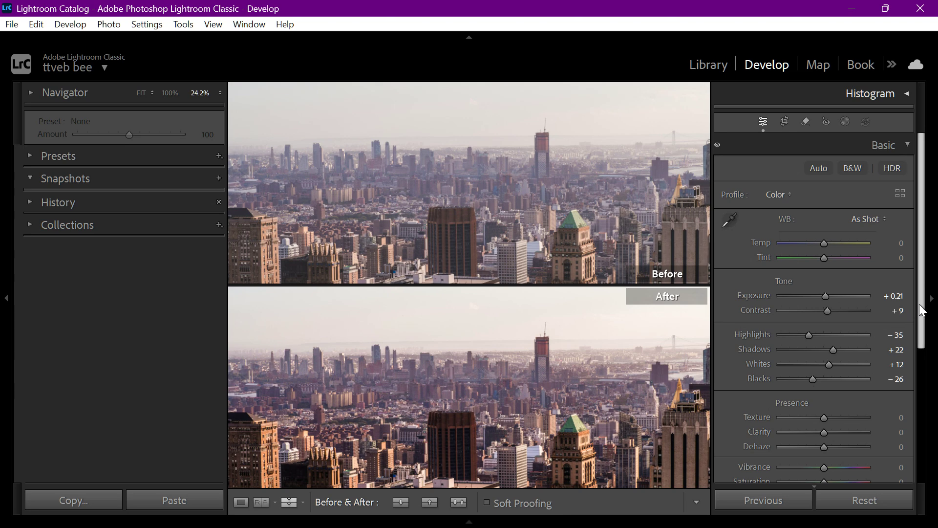
Adjust the parametric tone curve, setting Highlights to +51 and Darks to −32
{"action": "scroll", "coordinate": [922, 311], "scroll_direction": "down", "scroll_amount": 5}
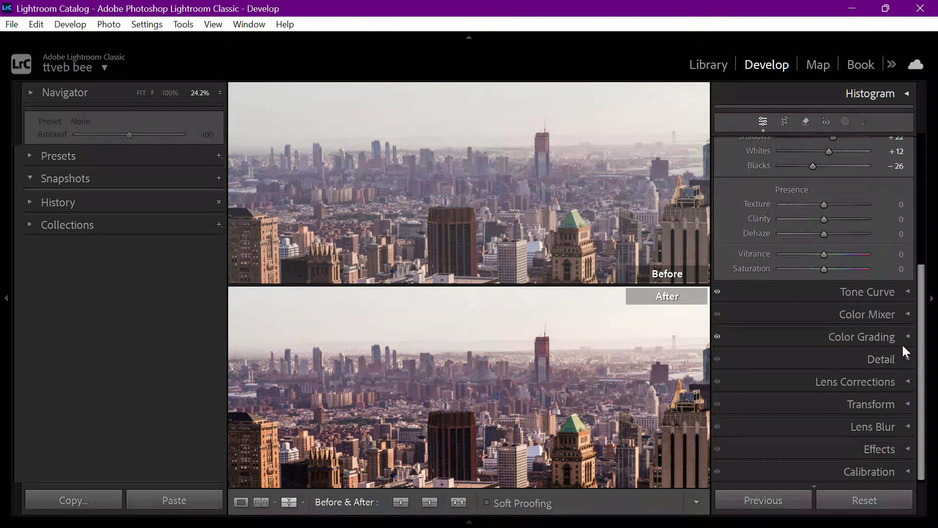
{"action": "left_click", "coordinate": [895, 289]}
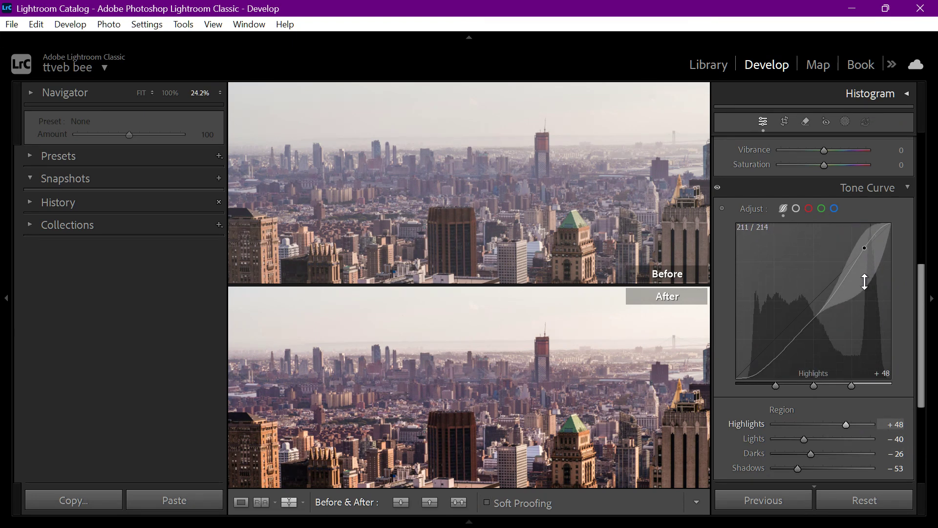
{"action": "left_click_drag", "start_coordinate": [859, 291], "coordinate": [860, 254]}
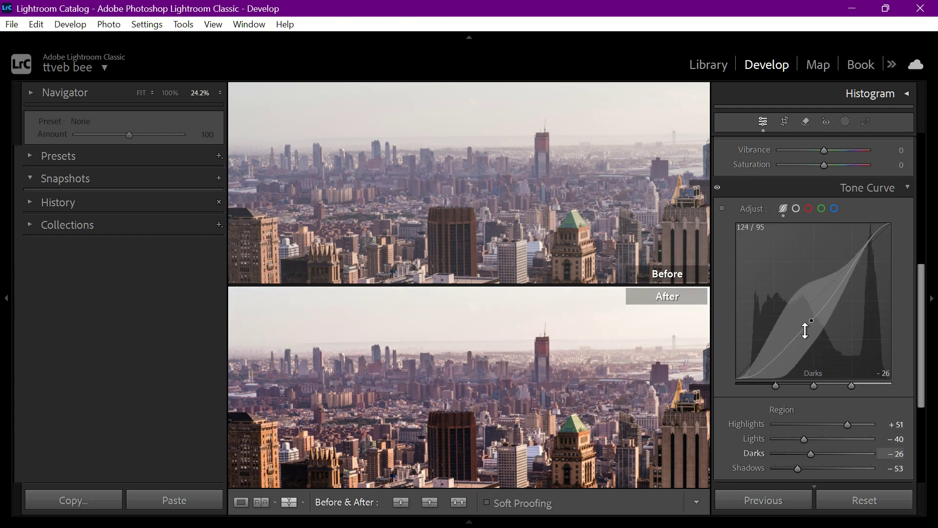
{"action": "left_click_drag", "start_coordinate": [798, 339], "coordinate": [798, 341]}
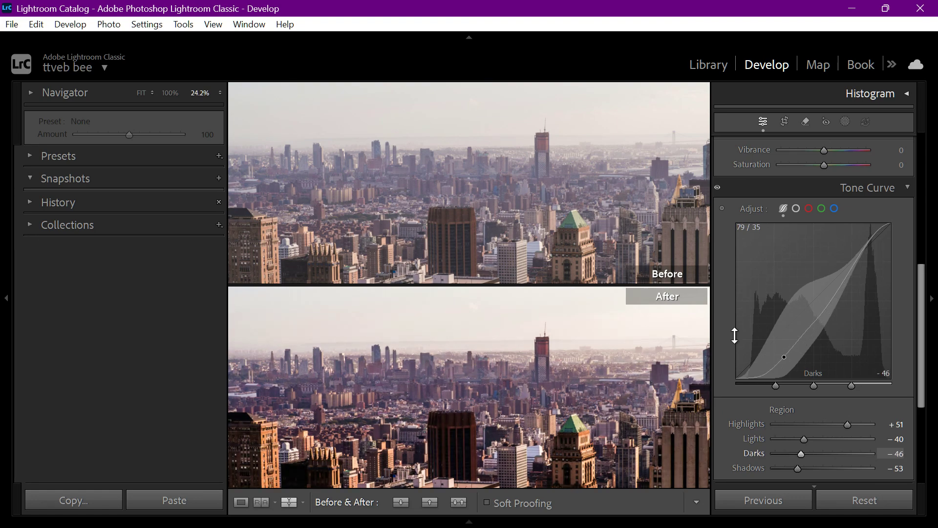
{"action": "left_click_drag", "start_coordinate": [550, 386], "coordinate": [506, 345]}
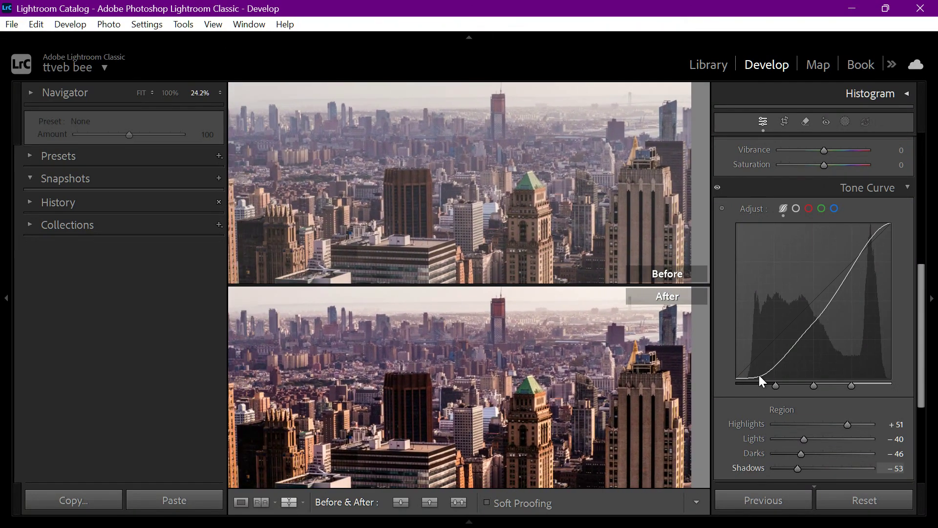
{"action": "left_click_drag", "start_coordinate": [782, 361], "coordinate": [782, 354]}
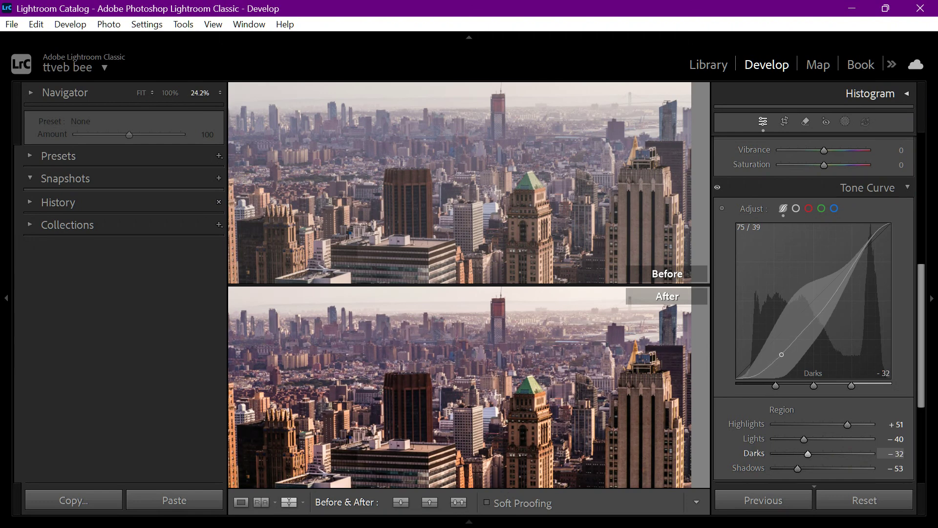
{"action": "left_click_drag", "start_coordinate": [541, 381], "coordinate": [603, 374]}
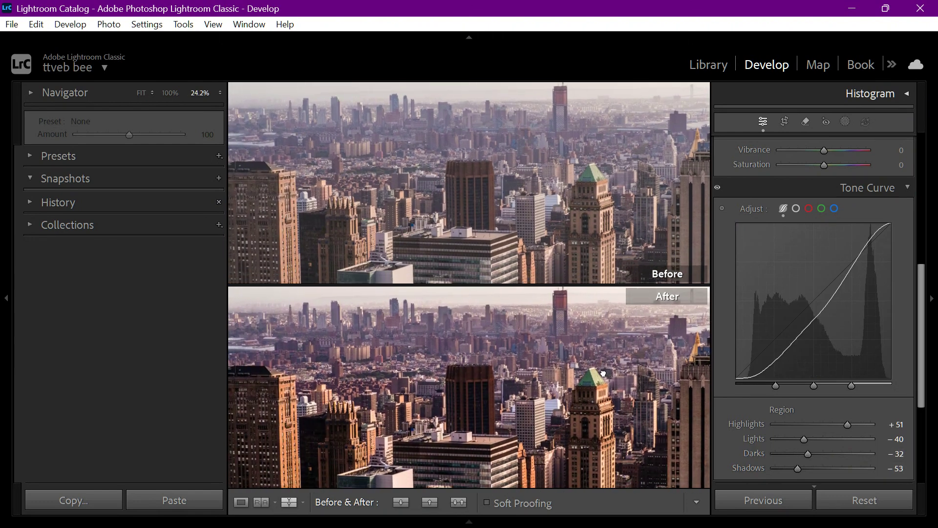
Examine the Color Mixer's hue, saturation and luminance controls, comparing its HSL and Color adjustment modes
{"action": "scroll", "coordinate": [874, 242], "scroll_direction": "down", "scroll_amount": 2}
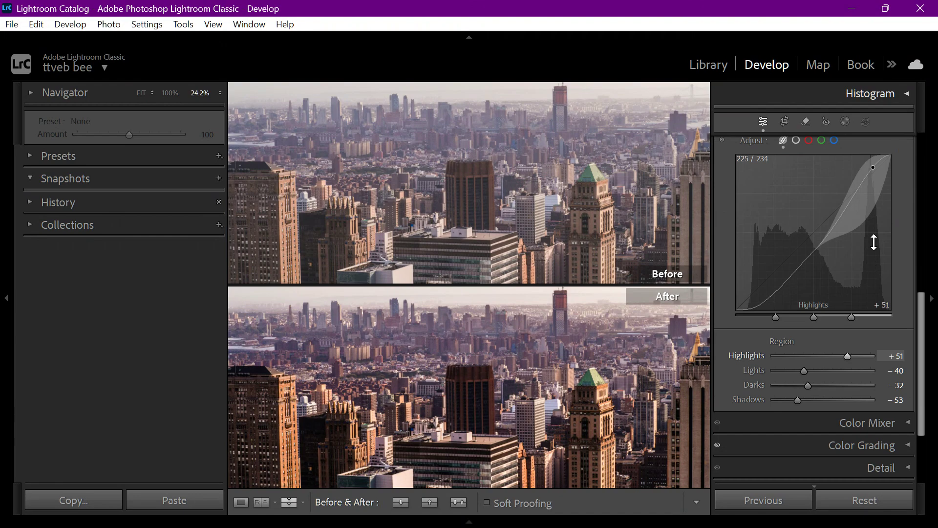
{"action": "scroll", "coordinate": [890, 145], "scroll_direction": "up", "scroll_amount": 2}
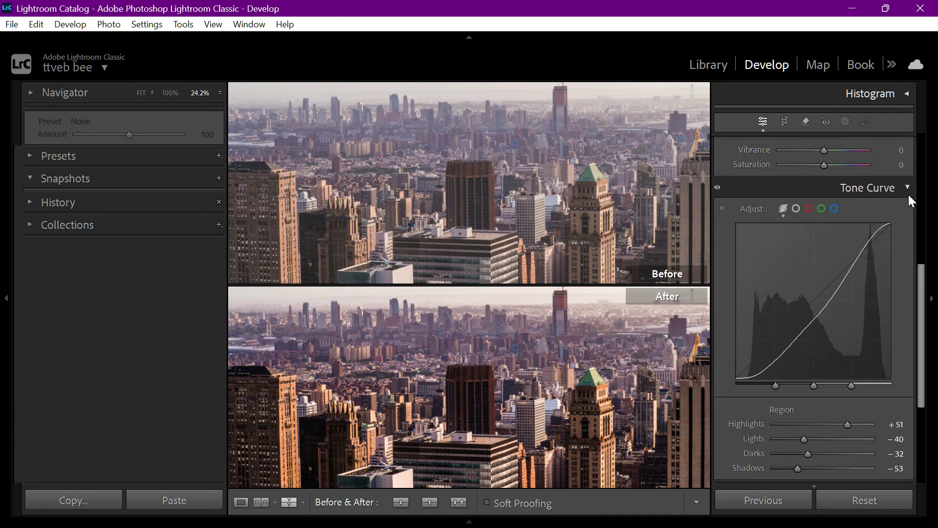
{"action": "scroll", "coordinate": [904, 254], "scroll_direction": "down", "scroll_amount": 4}
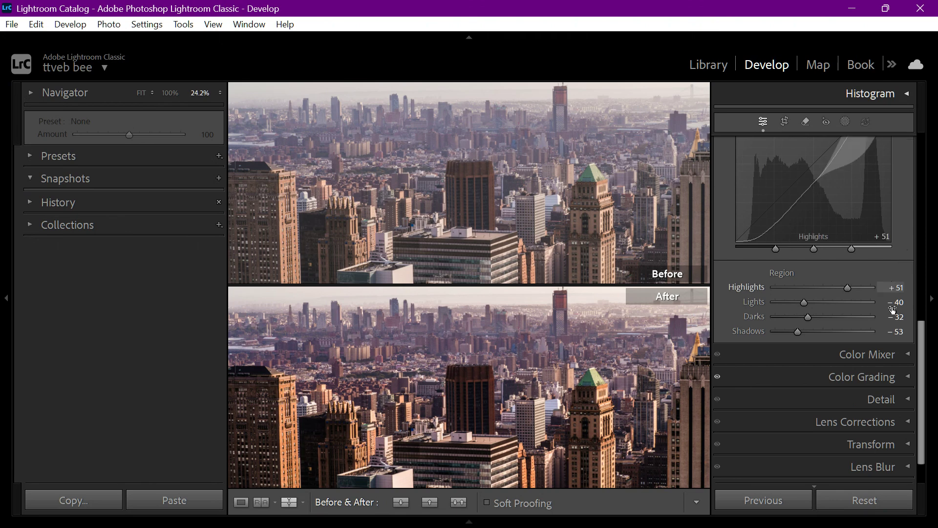
{"action": "left_click", "coordinate": [888, 356]}
{"action": "scroll", "coordinate": [782, 371], "scroll_direction": "down", "scroll_amount": 10}
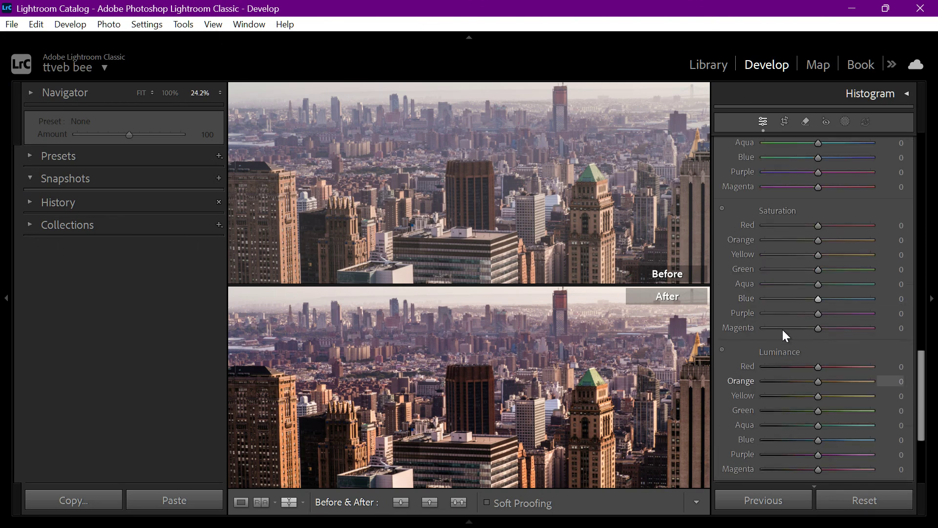
{"action": "scroll", "coordinate": [826, 210], "scroll_direction": "up", "scroll_amount": 10}
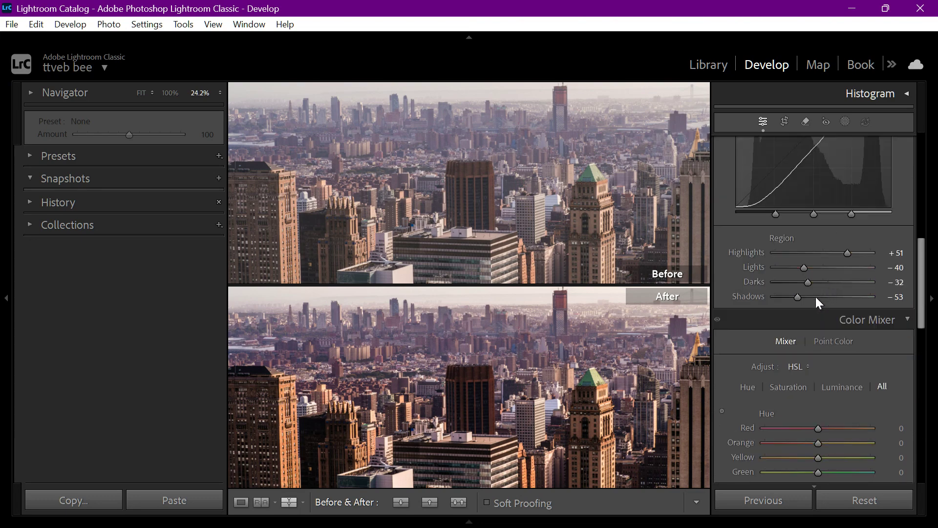
{"action": "scroll", "coordinate": [819, 300], "scroll_direction": "up", "scroll_amount": 2}
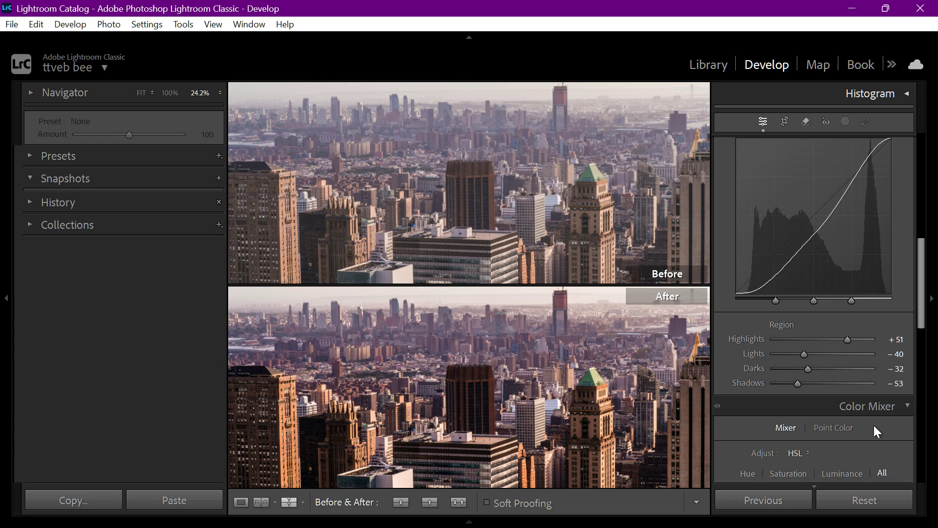
{"action": "scroll", "coordinate": [874, 426], "scroll_direction": "down", "scroll_amount": 4}
{"action": "left_click", "coordinate": [798, 281]}
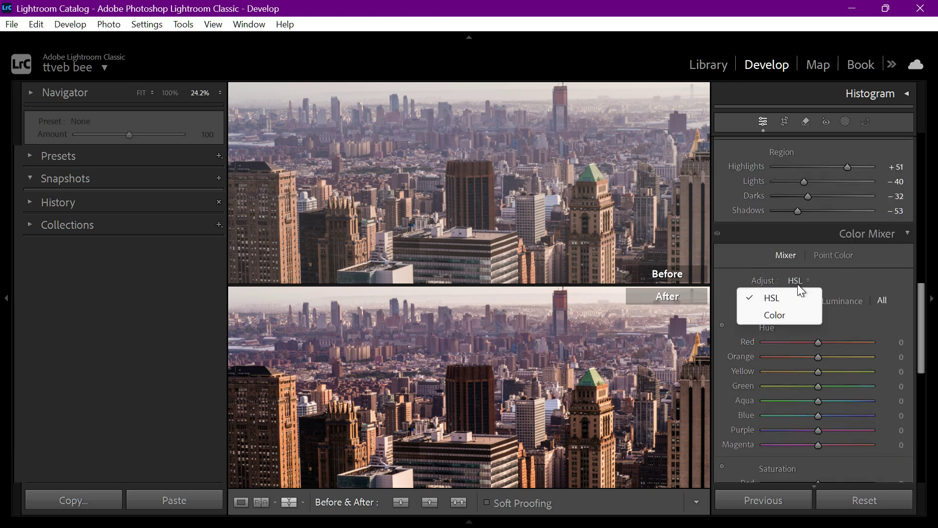
{"action": "left_click", "coordinate": [786, 314]}
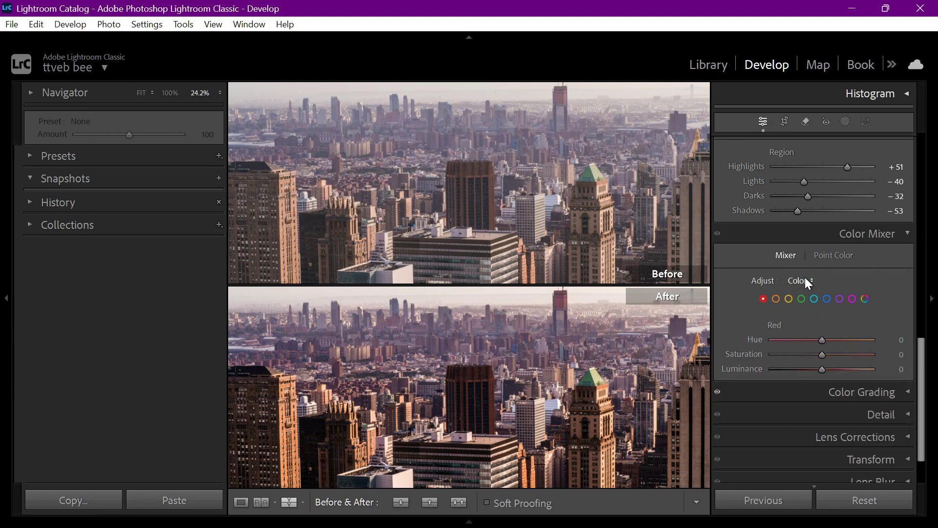
{"action": "left_click", "coordinate": [806, 281]}
{"action": "left_click", "coordinate": [787, 294]}
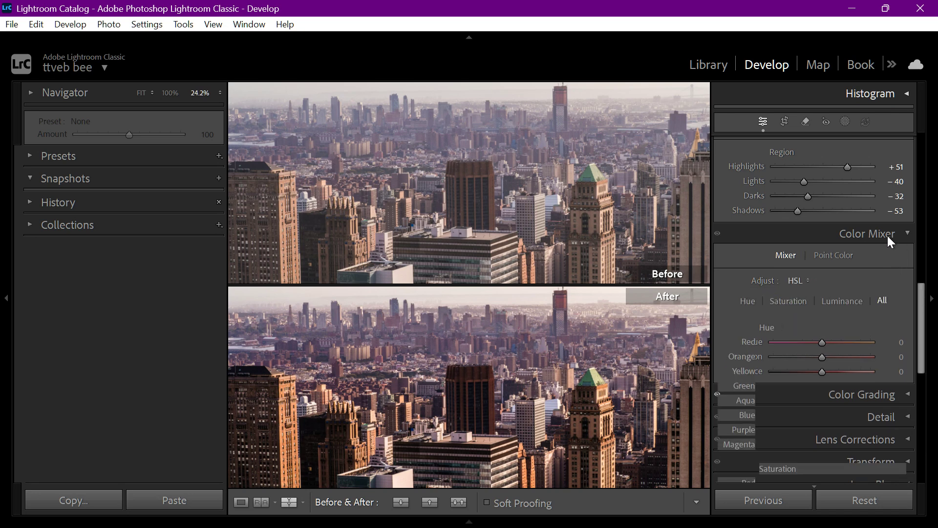
{"action": "left_click", "coordinate": [875, 235]}
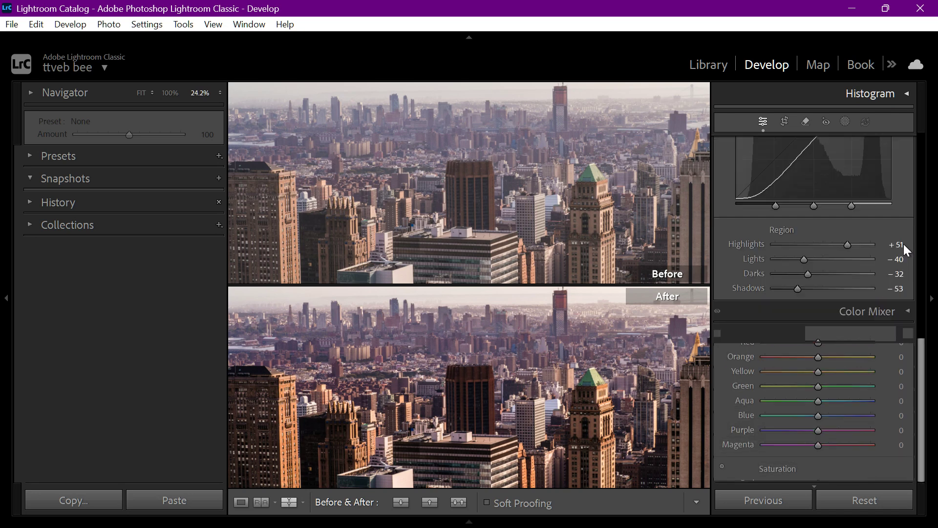
Tint the midtones toward a warm yellow-orange with Color Grading
{"action": "left_click", "coordinate": [900, 332]}
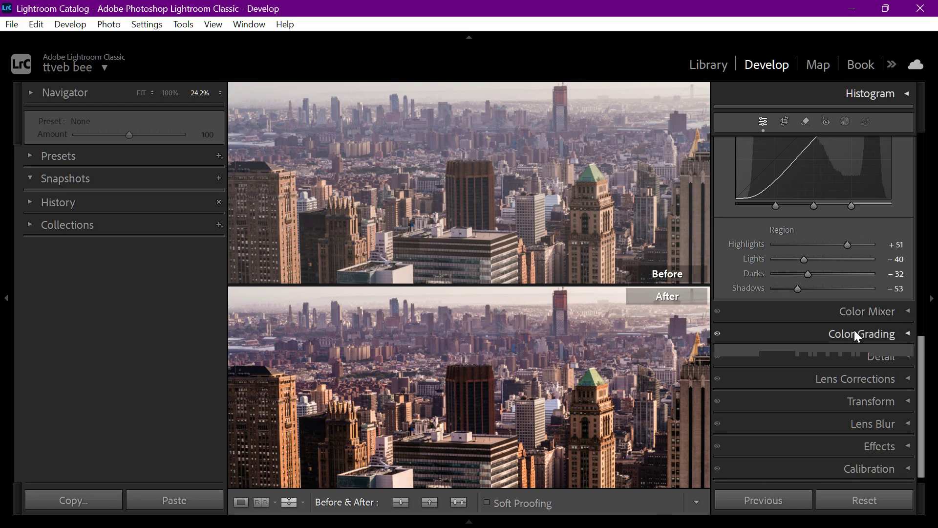
{"action": "left_click_drag", "start_coordinate": [819, 234], "coordinate": [822, 231]}
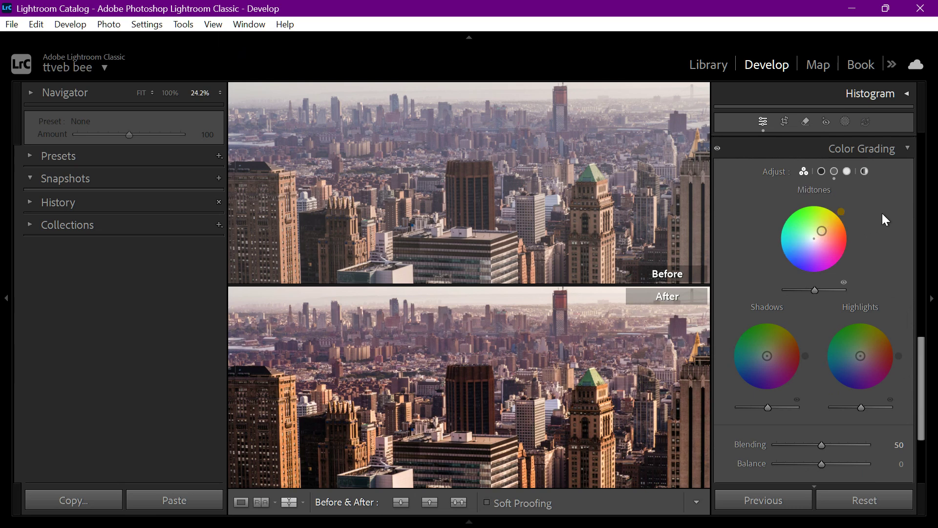
{"action": "left_click", "coordinate": [895, 158]}
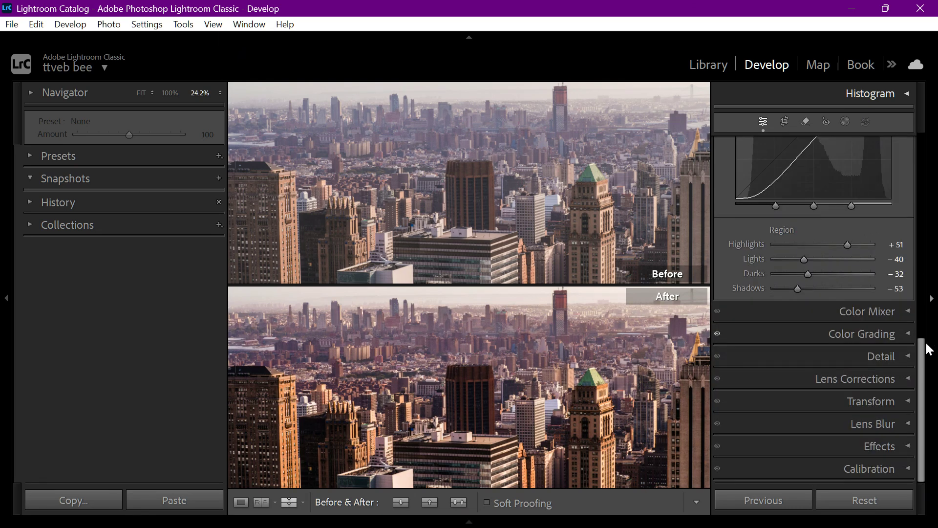
Set the Presence values to Texture +14, Clarity +13 and Dehaze +12
{"action": "left_click_drag", "start_coordinate": [928, 345], "coordinate": [918, 174]}
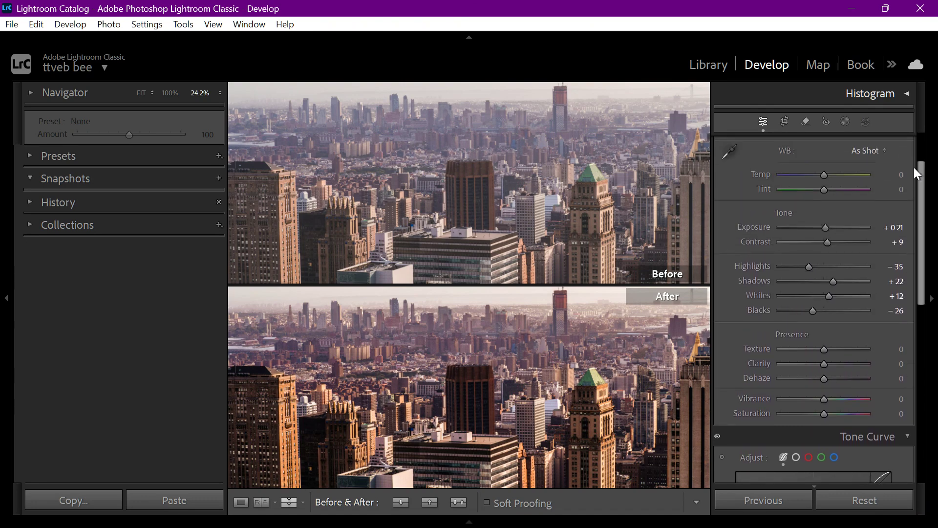
{"action": "left_click", "coordinate": [825, 349]}
{"action": "left_click_drag", "start_coordinate": [831, 356], "coordinate": [834, 357]}
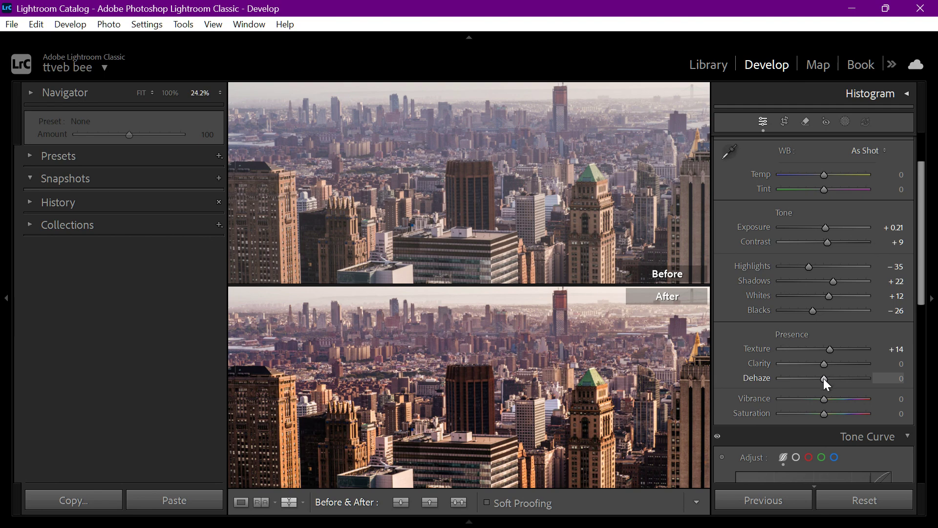
{"action": "left_click_drag", "start_coordinate": [825, 379], "coordinate": [829, 367]}
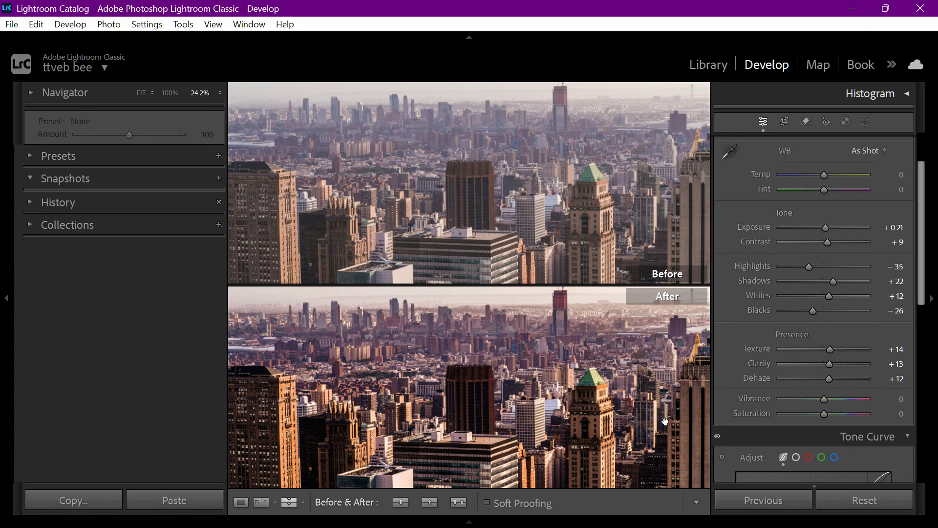
Compare the edit with the original, then return to the single-image view and inspect the red-topped tower at 128.1% zoom
{"action": "left_click", "coordinate": [613, 393]}
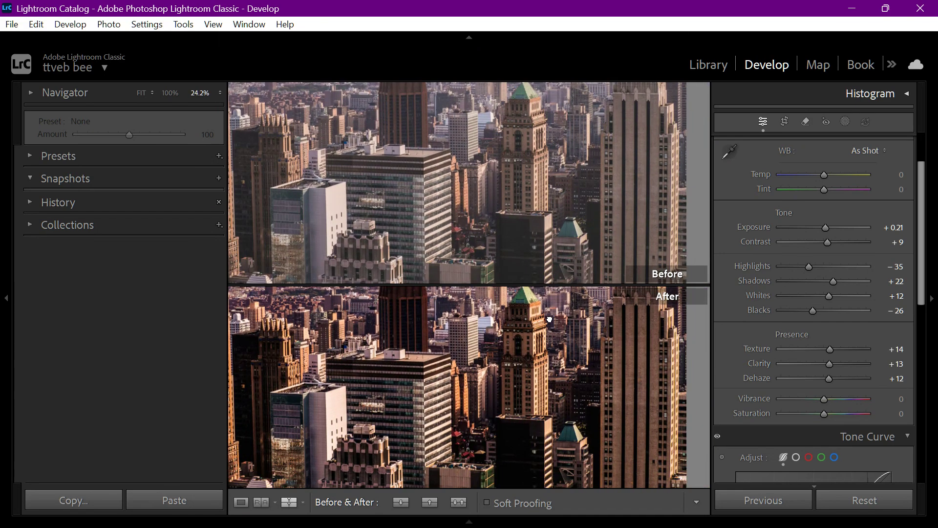
{"action": "left_click_drag", "start_coordinate": [550, 319], "coordinate": [629, 419]}
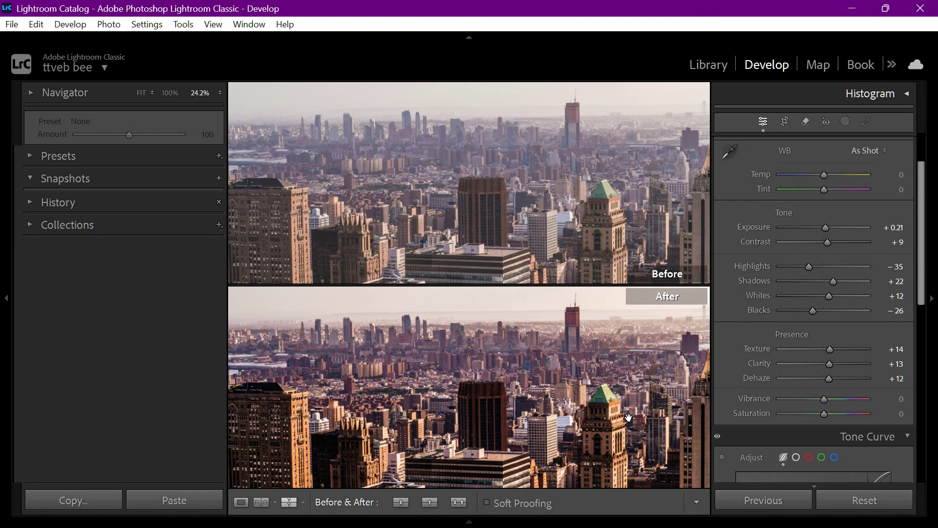
{"action": "key", "text": "y"}
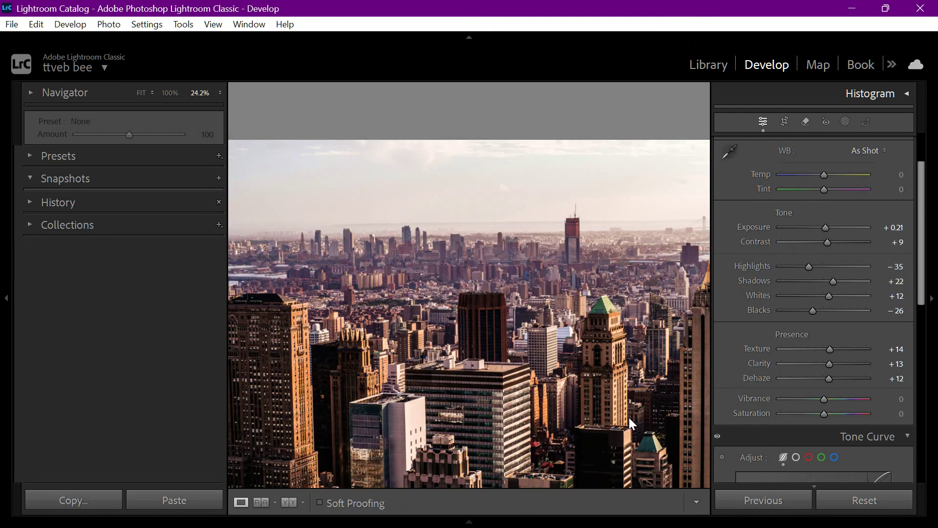
{"action": "left_click_drag", "start_coordinate": [560, 364], "coordinate": [489, 337]}
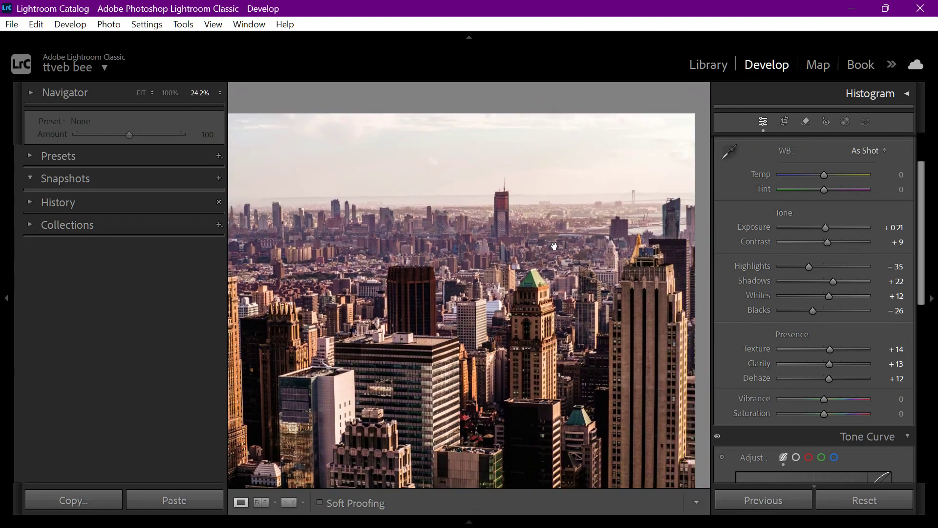
{"action": "left_click_drag", "start_coordinate": [509, 225], "coordinate": [574, 237]}
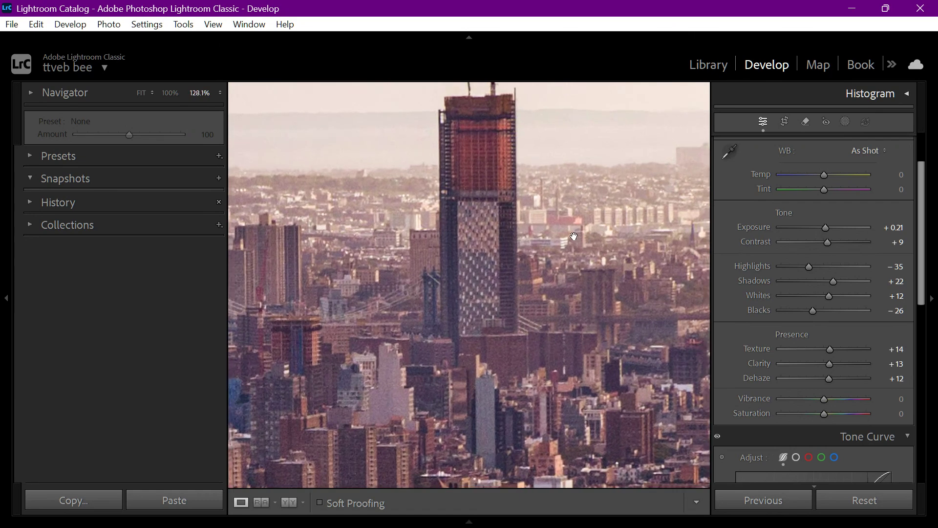
Compare the original and edited versions of the red-topped tower and the buildings below it, then return to the single-image view
{"action": "key", "text": "y"}
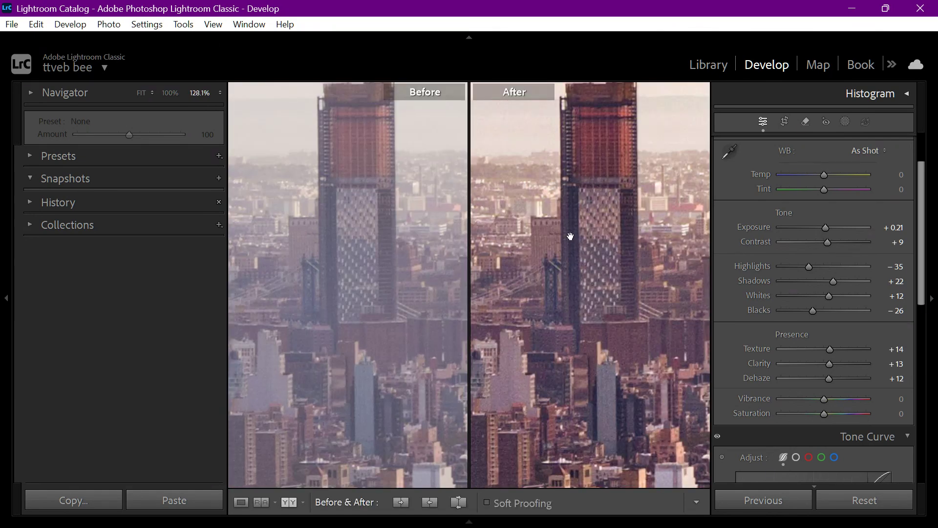
{"action": "mouse_move", "coordinate": [406, 228]}
{"action": "left_mouse_down"}
{"action": "mouse_move", "coordinate": [405, 363]}
{"action": "mouse_move", "coordinate": [402, 223]}
{"action": "left_mouse_up"}
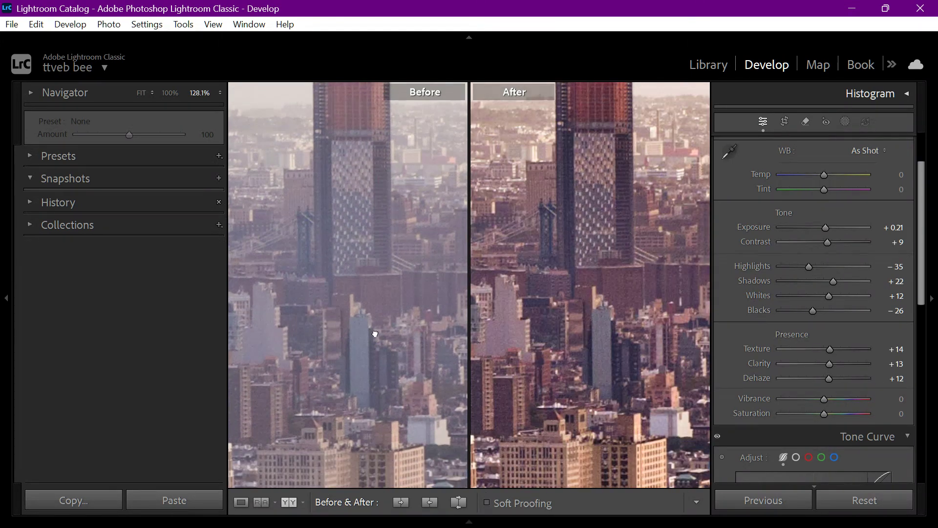
{"action": "scroll", "coordinate": [381, 327], "scroll_direction": "down", "scroll_amount": 4}
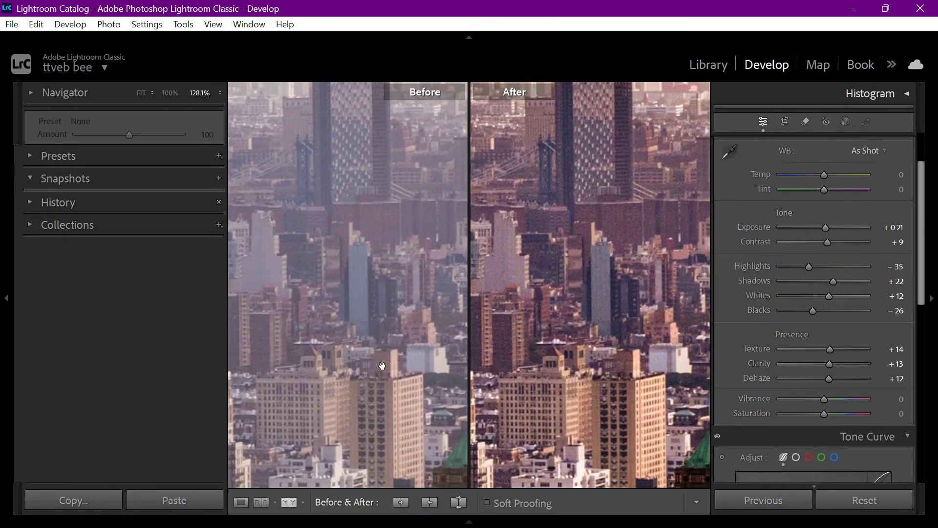
{"action": "key", "text": "y"}
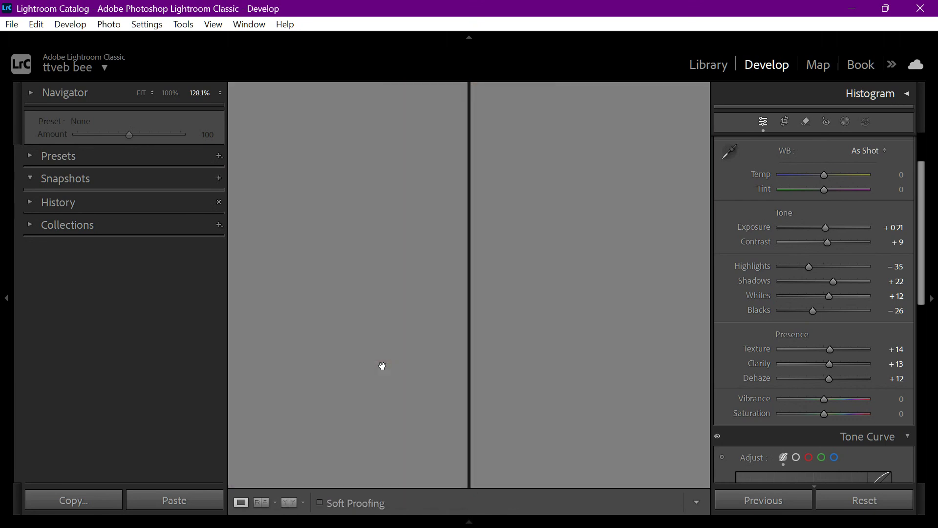
Compare the green-roofed building before and after the edit, then return to the single-image view and zoom out to 16.5%
{"action": "left_click_drag", "start_coordinate": [410, 343], "coordinate": [344, 125]}
{"action": "key", "text": "y"}
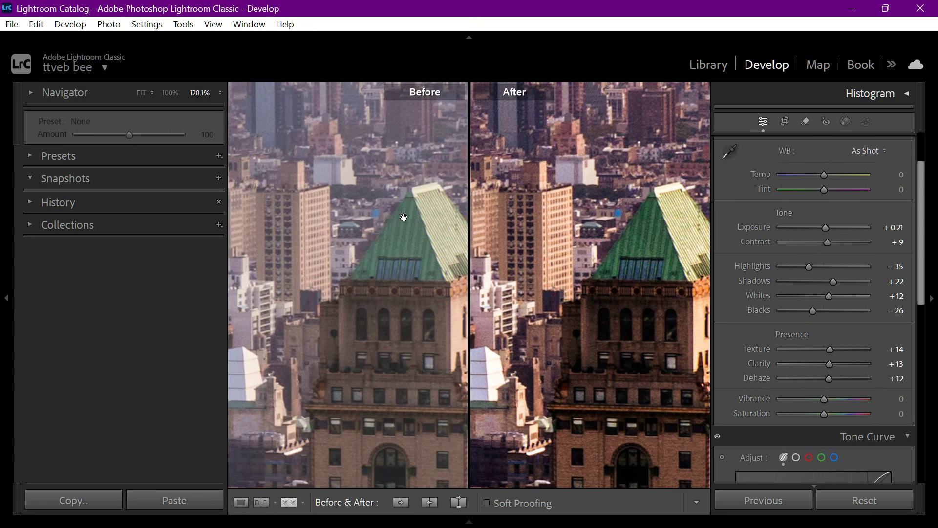
{"action": "left_click_drag", "start_coordinate": [405, 210], "coordinate": [552, 228]}
{"action": "key", "text": "y"}
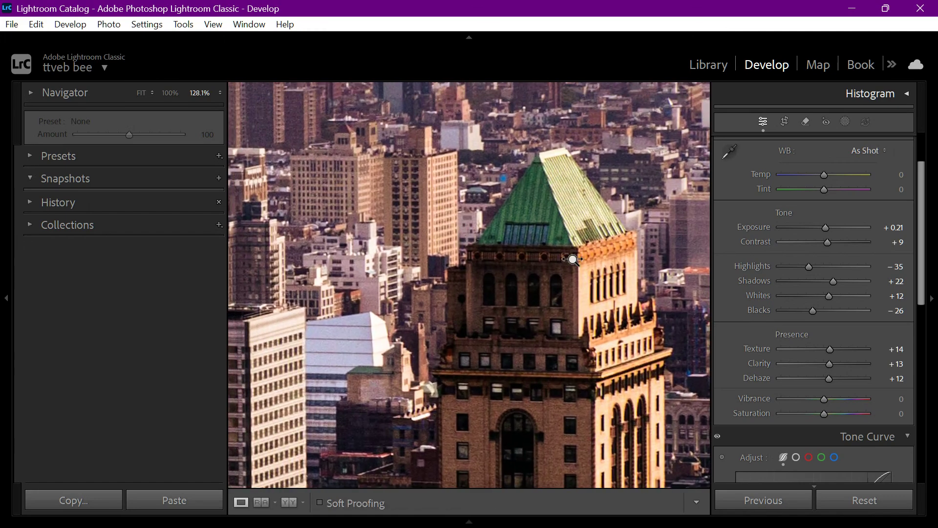
{"action": "left_click_drag", "start_coordinate": [573, 260], "coordinate": [484, 266]}
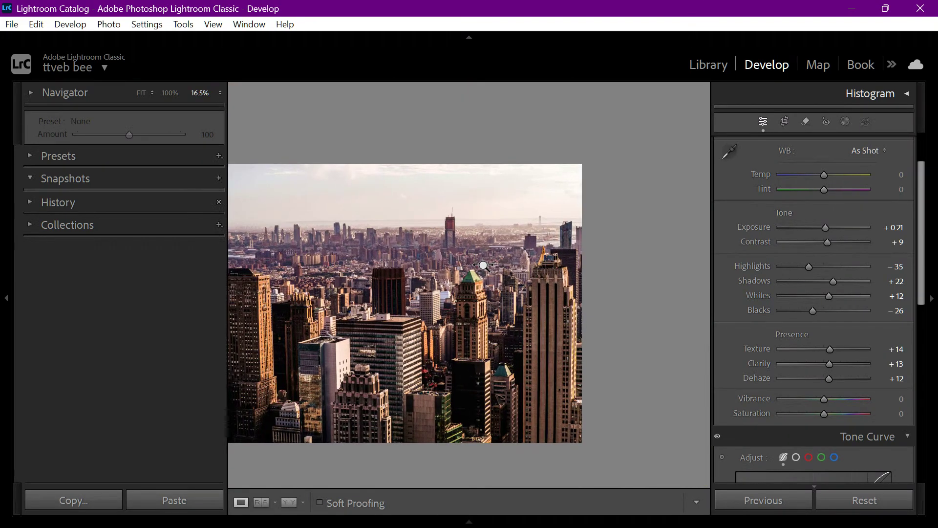